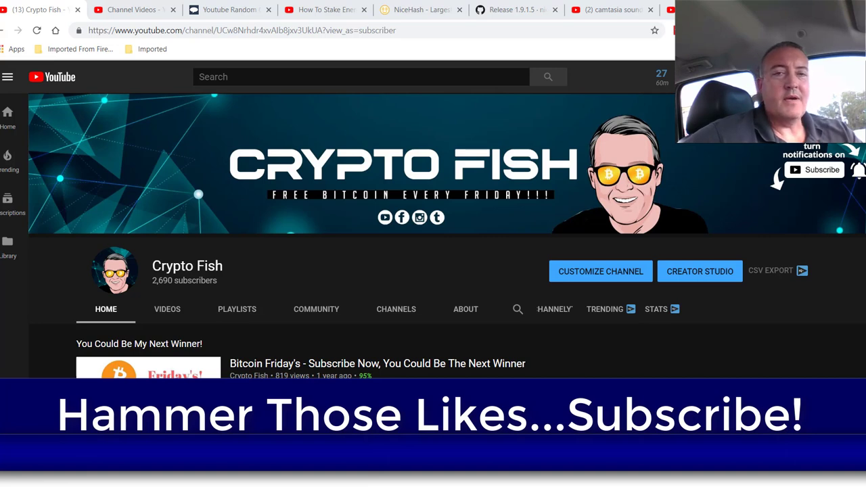
- Review the NiceHash Miner release archive on the NiceHash site and the version 1.9.1.5 release notes on GitHub
{"action": "left_click", "coordinate": [411, 13]}
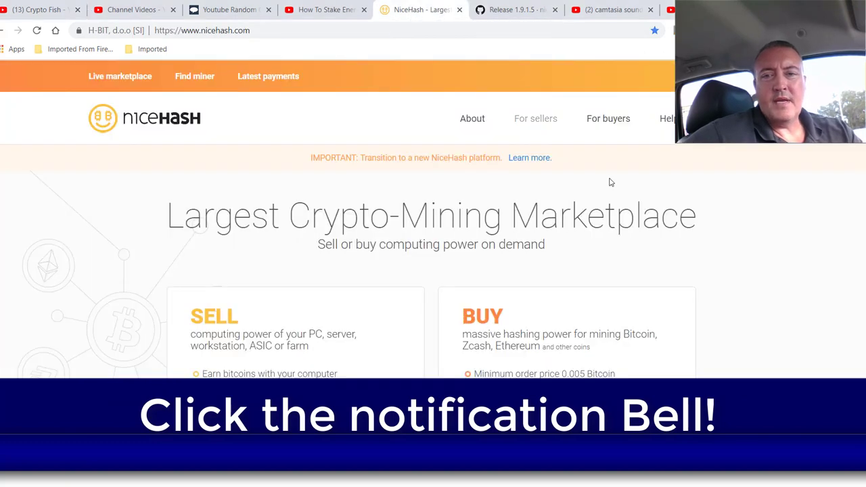
{"action": "scroll", "coordinate": [215, 268], "scroll_direction": "down", "scroll_amount": 15}
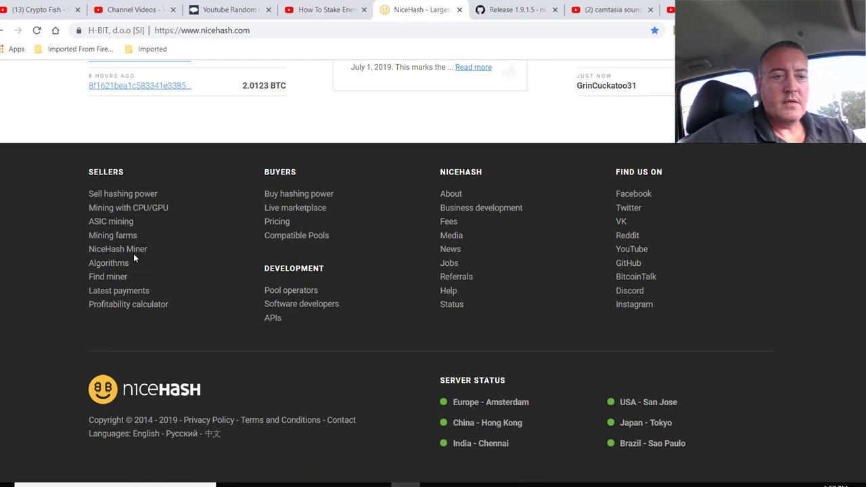
{"action": "left_click", "coordinate": [126, 253]}
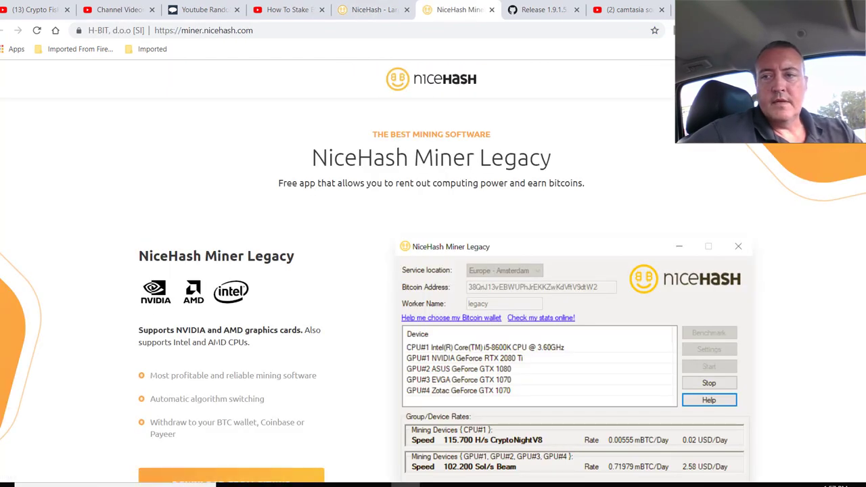
{"action": "scroll", "coordinate": [433, 270], "scroll_direction": "down", "scroll_amount": 15}
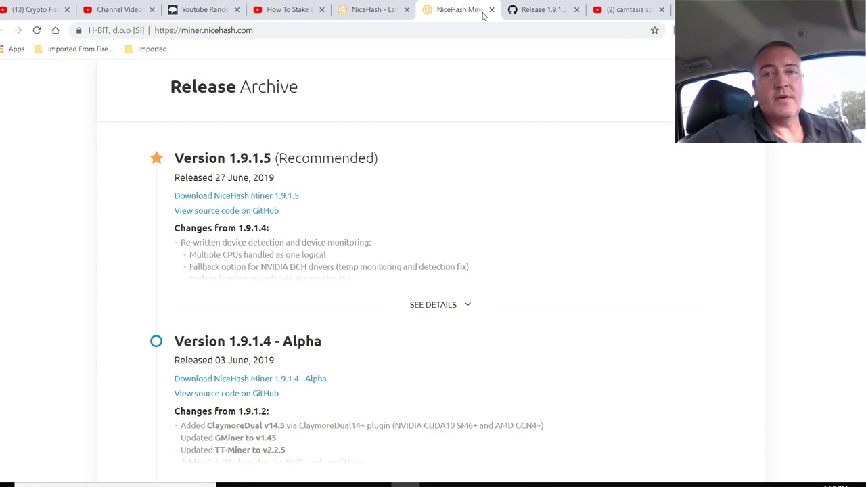
{"action": "left_click", "coordinate": [541, 16]}
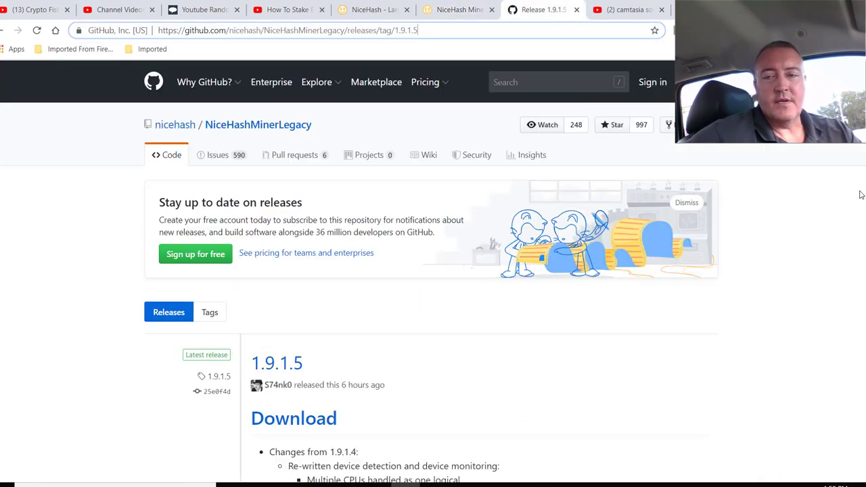
{"action": "scroll", "coordinate": [860, 195], "scroll_direction": "down", "scroll_amount": 2}
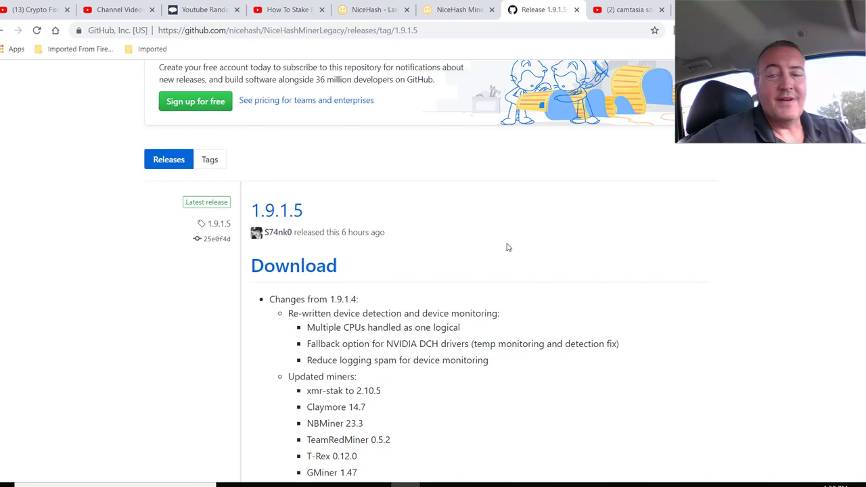
- Switch to the NvidiaRig remote desktop and locate the NiceHashMinerLegacy application inside the nested nhm_windows_1.9.1.5 folder
{"action": "left_click", "coordinate": [521, 485]}
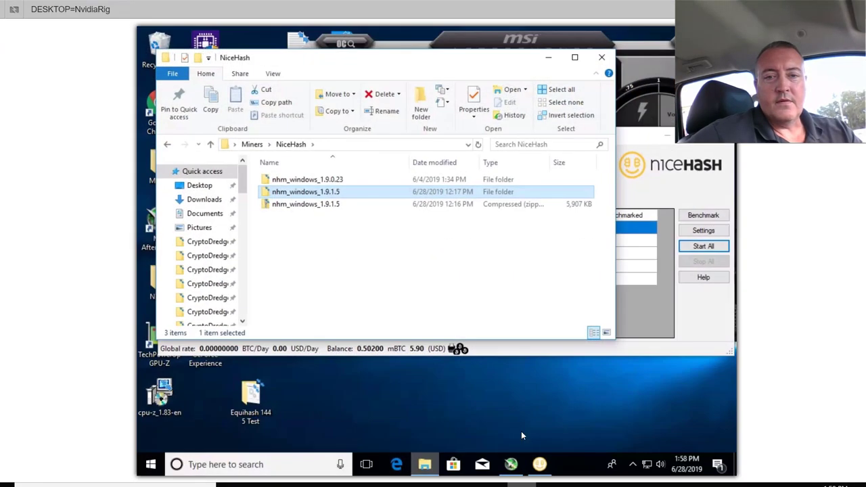
{"action": "double_click", "coordinate": [314, 195]}
{"action": "left_click", "coordinate": [307, 182]}
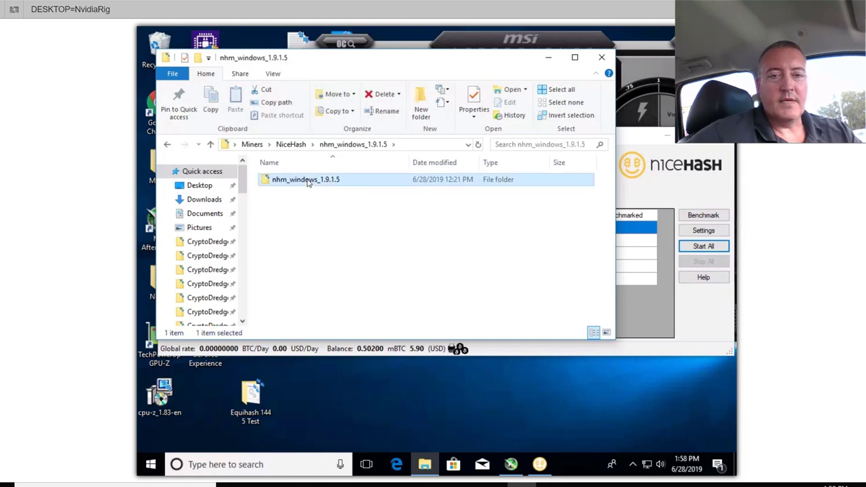
{"action": "key", "text": "Return"}
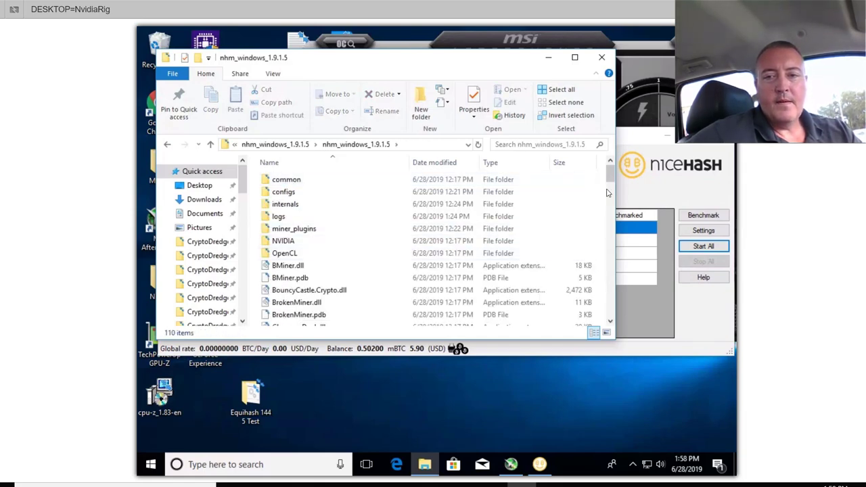
{"action": "scroll", "coordinate": [611, 243], "scroll_direction": "down", "scroll_amount": 12}
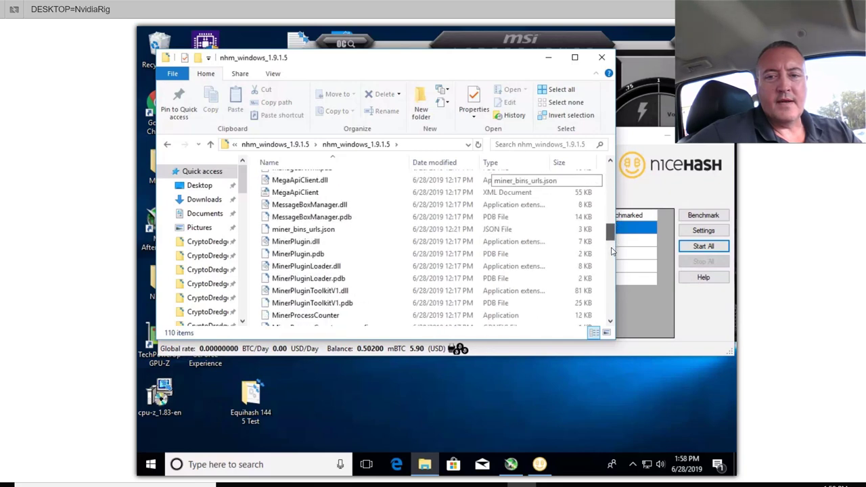
{"action": "scroll", "coordinate": [611, 251], "scroll_direction": "down", "scroll_amount": 10}
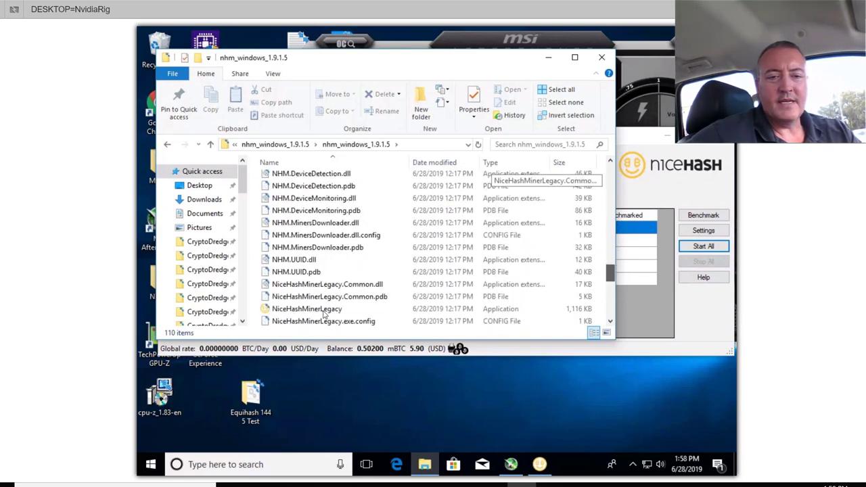
{"action": "scroll", "coordinate": [643, 147], "scroll_direction": "down", "scroll_amount": 1}
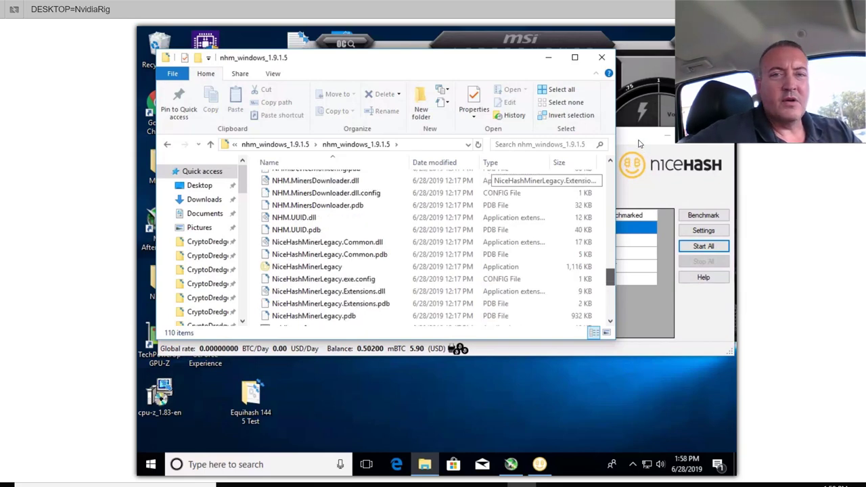
{"action": "scroll", "coordinate": [640, 144], "scroll_direction": "down", "scroll_amount": 1}
- Check the benchmark options in NiceHash Miner Legacy v1.9.1.5 and start mining on all enabled devices
{"action": "left_click", "coordinate": [639, 144]}
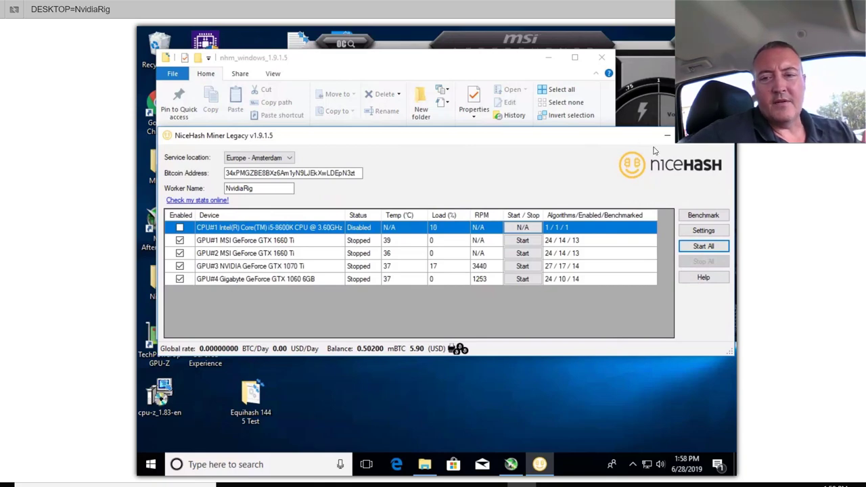
{"action": "left_click", "coordinate": [701, 217]}
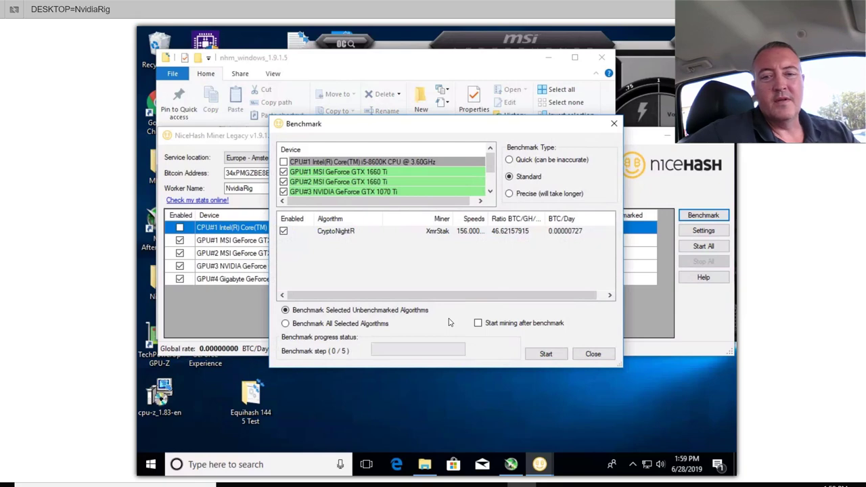
{"action": "left_click", "coordinate": [592, 358]}
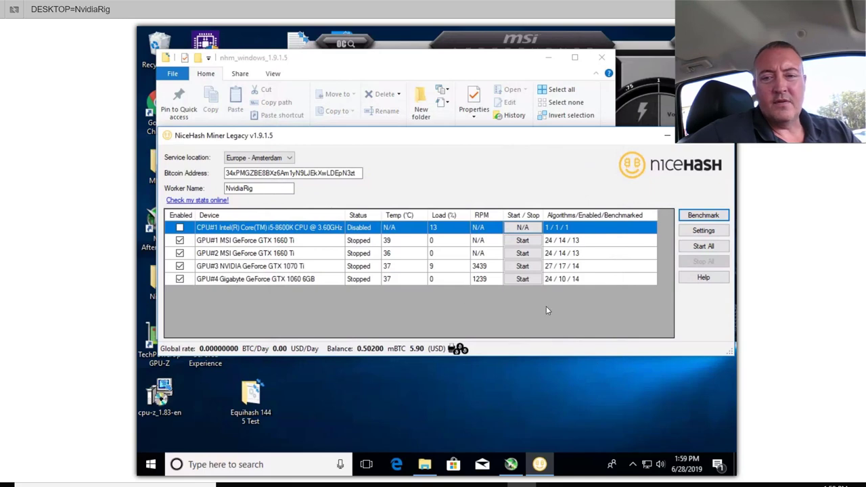
{"action": "left_click", "coordinate": [703, 246]}
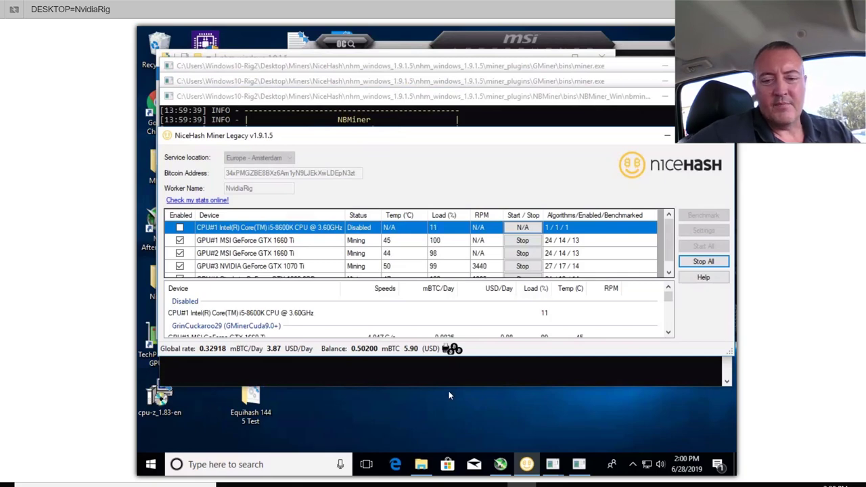
- Recheck the updated miners in the GitHub 1.9.1.5 release notes and return to the NvidiaRig remote desktop
{"action": "left_click", "coordinate": [406, 485]}
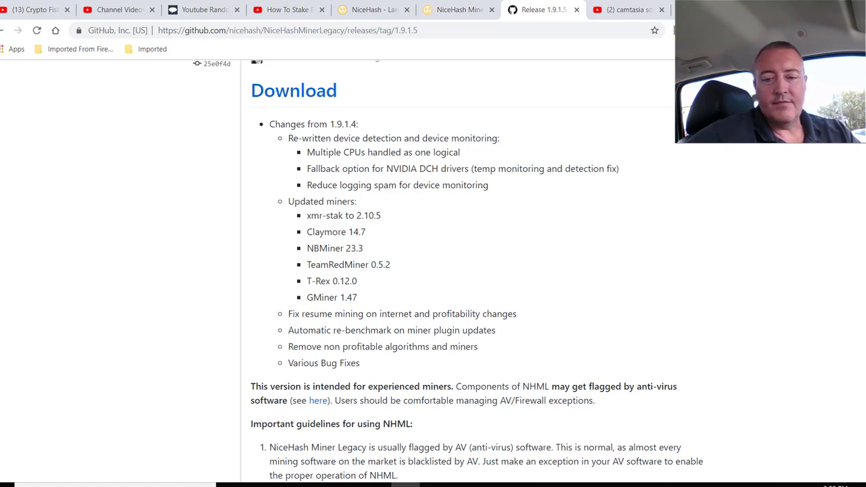
{"action": "left_click", "coordinate": [521, 484]}
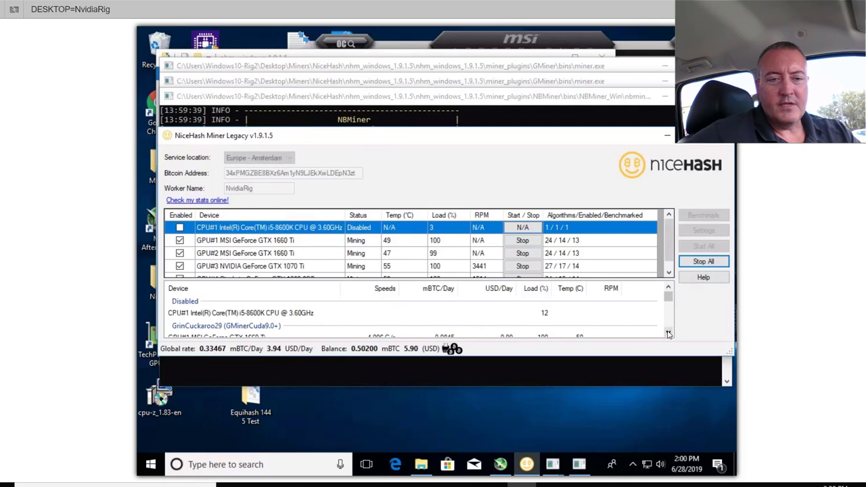
- Examine each GPU's algorithm, speed and daily earnings in the device rates list, and view the NBMiner console output
{"action": "left_click", "coordinate": [669, 333]}
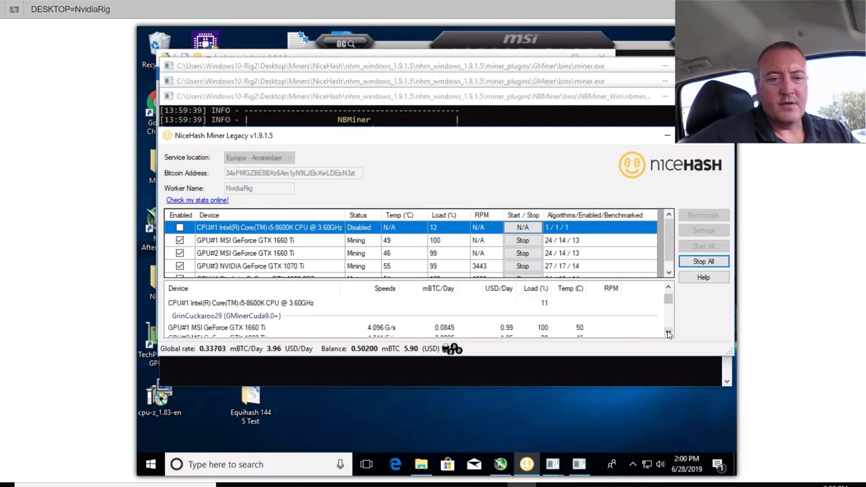
{"action": "left_click", "coordinate": [668, 334]}
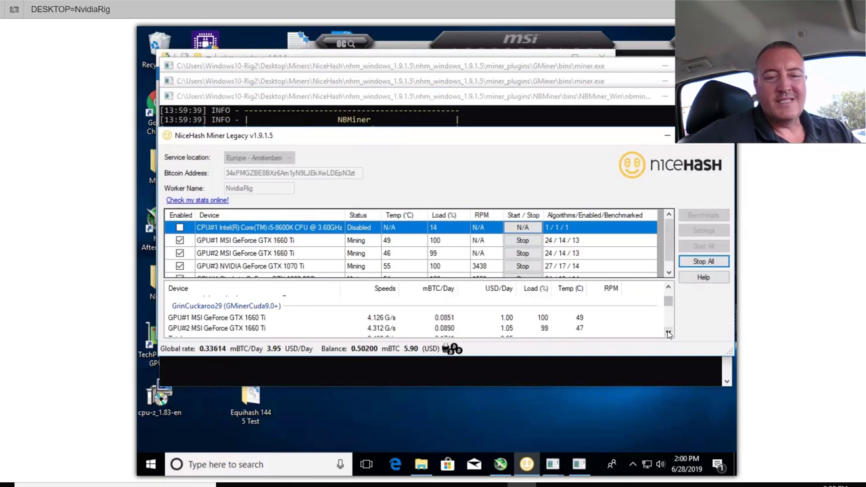
{"action": "left_click", "coordinate": [669, 333]}
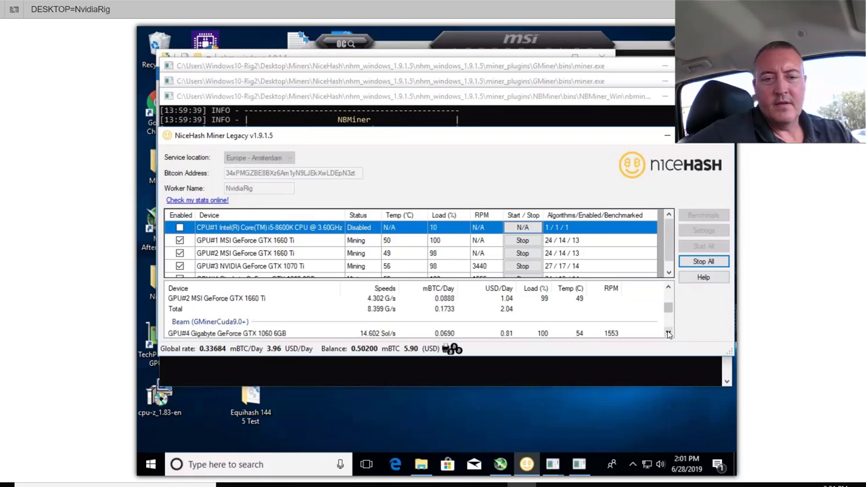
{"action": "left_click", "coordinate": [668, 334]}
{"action": "left_click", "coordinate": [668, 334]}
{"action": "left_click", "coordinate": [668, 334]}
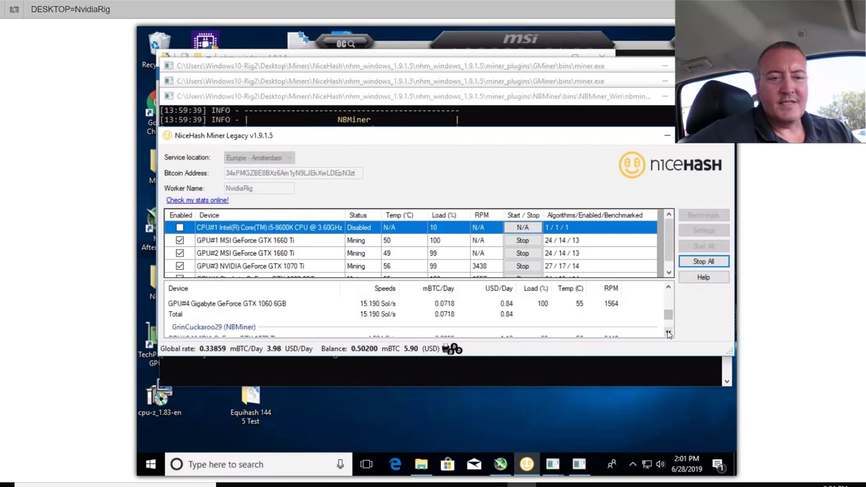
{"action": "left_click", "coordinate": [669, 290]}
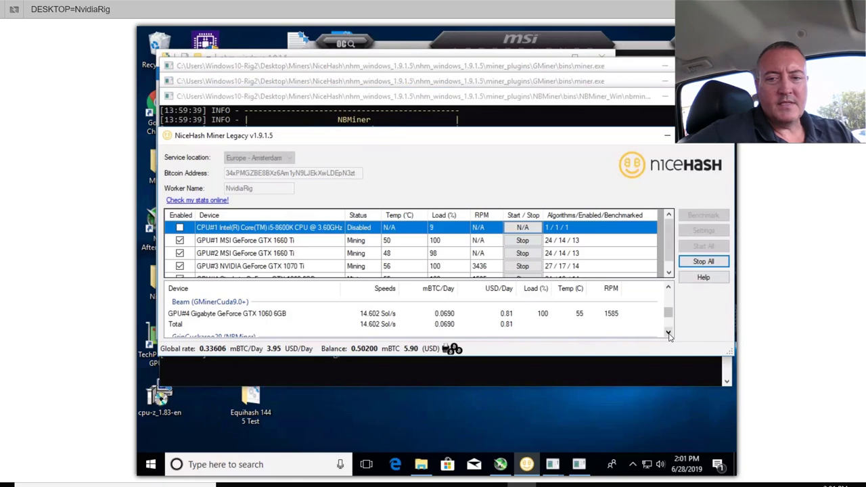
{"action": "left_click", "coordinate": [668, 334]}
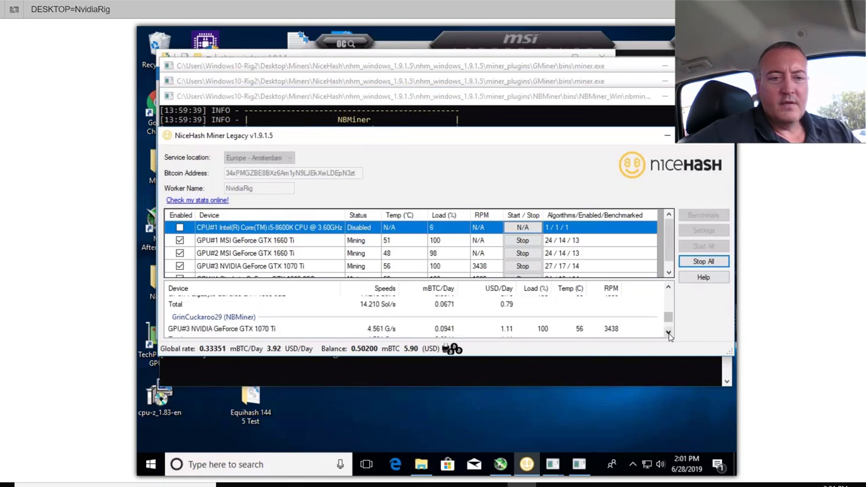
{"action": "left_click", "coordinate": [669, 333]}
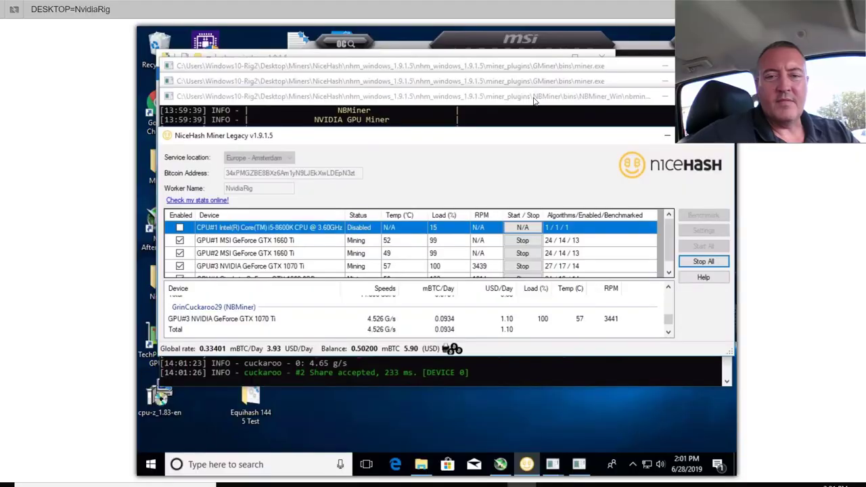
{"action": "left_click", "coordinate": [535, 100]}
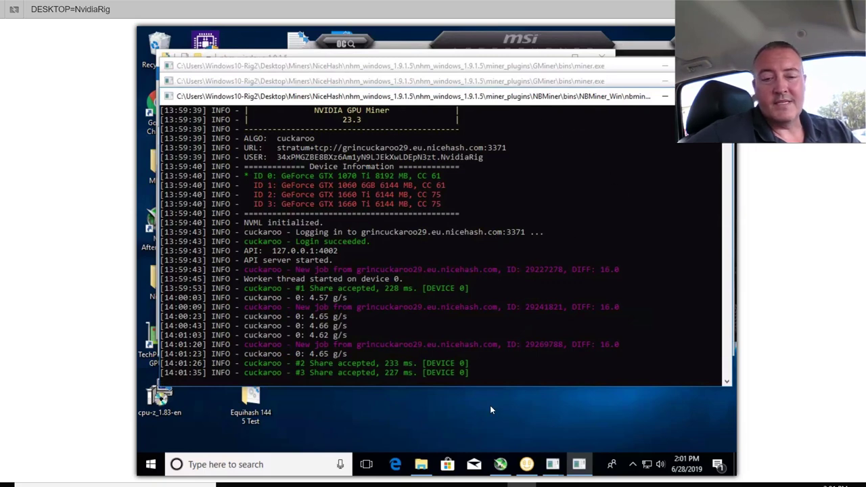
{"action": "left_click", "coordinate": [526, 465]}
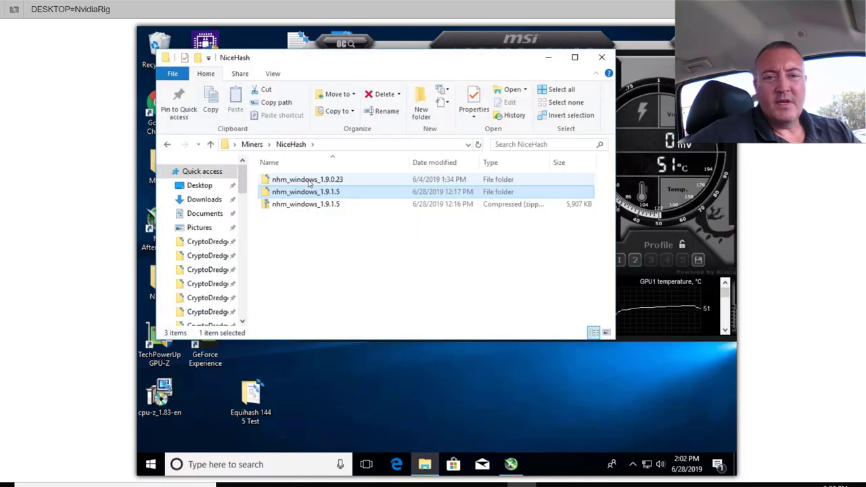
- Launch the older NiceHashMinerLegacy application from the nested nhm_windows_1.9.0.23 folder
{"action": "double_click", "coordinate": [309, 181]}
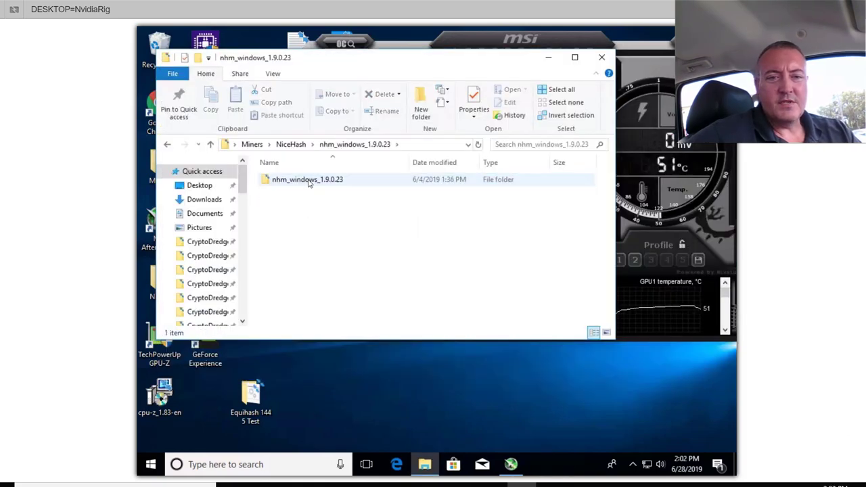
{"action": "double_click", "coordinate": [307, 180]}
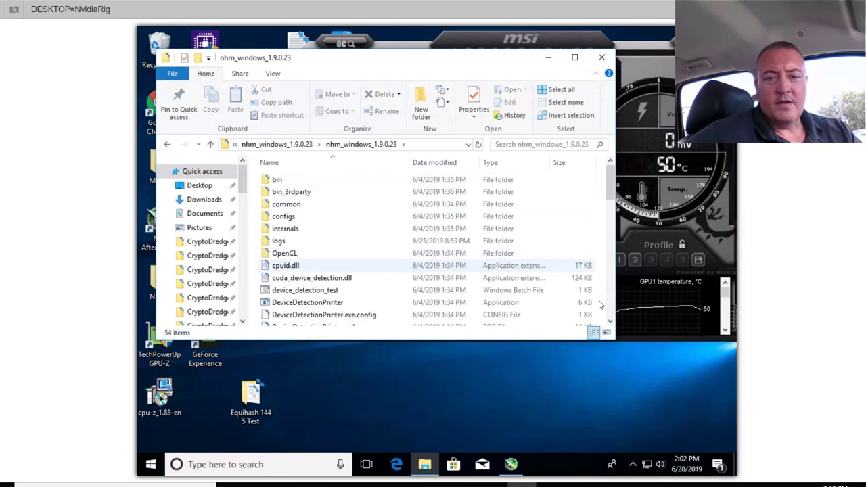
{"action": "scroll", "coordinate": [612, 308], "scroll_direction": "down", "scroll_amount": 4}
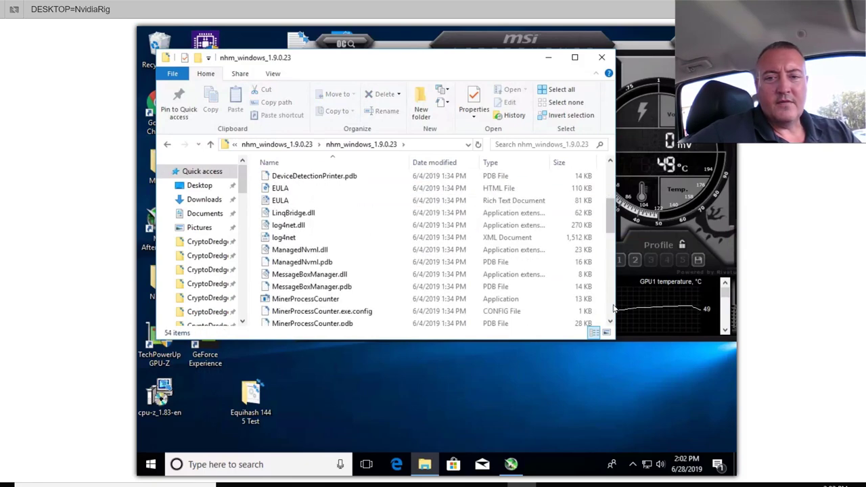
{"action": "scroll", "coordinate": [614, 308], "scroll_direction": "down", "scroll_amount": 8}
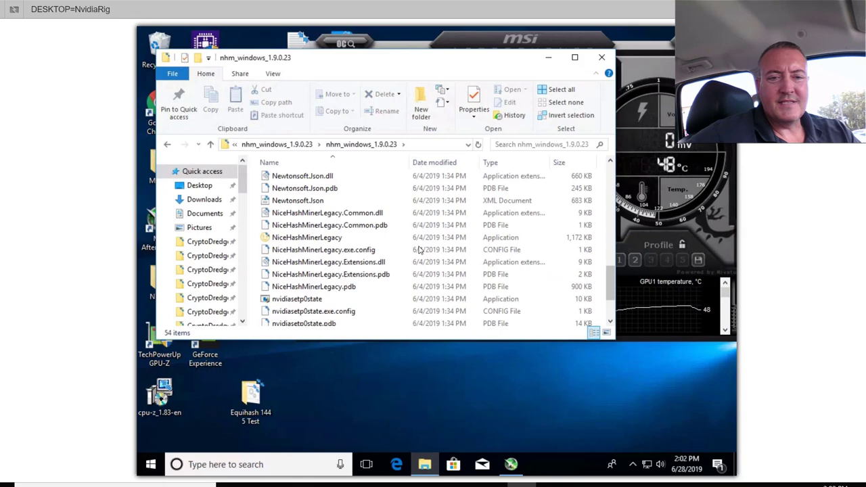
{"action": "left_click", "coordinate": [333, 238]}
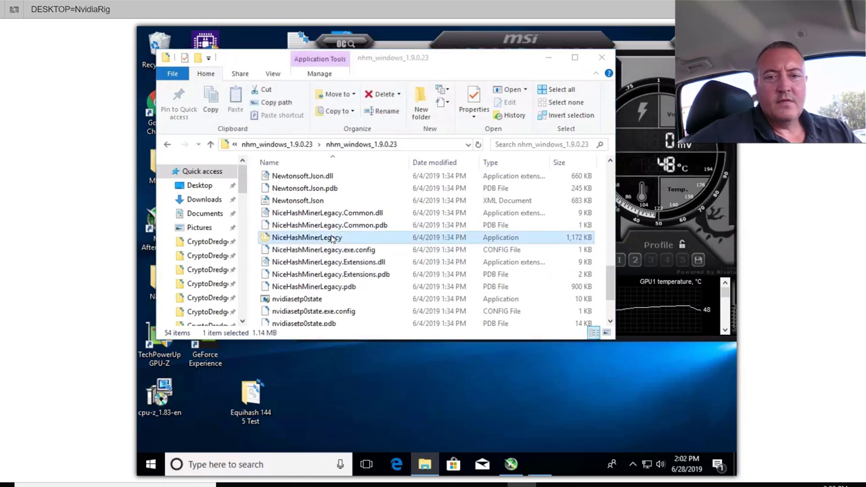
{"action": "double_click", "coordinate": [333, 238]}
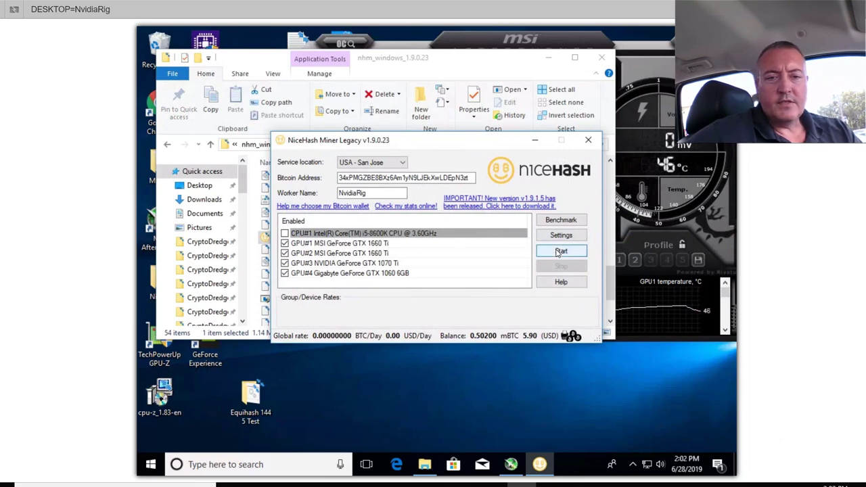
- Start mining in NiceHash Miner Legacy v1.9.0.23, skipping the benchmark of unbenchmarked algorithms
{"action": "left_click", "coordinate": [560, 251]}
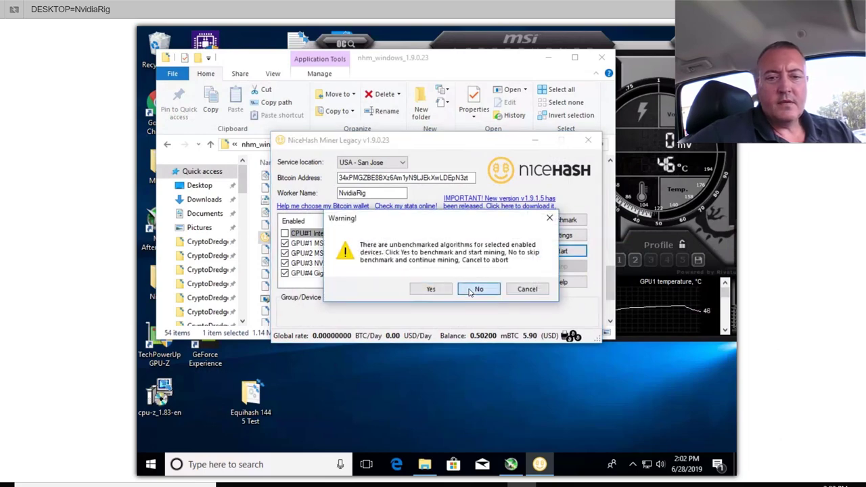
{"action": "left_click", "coordinate": [477, 289]}
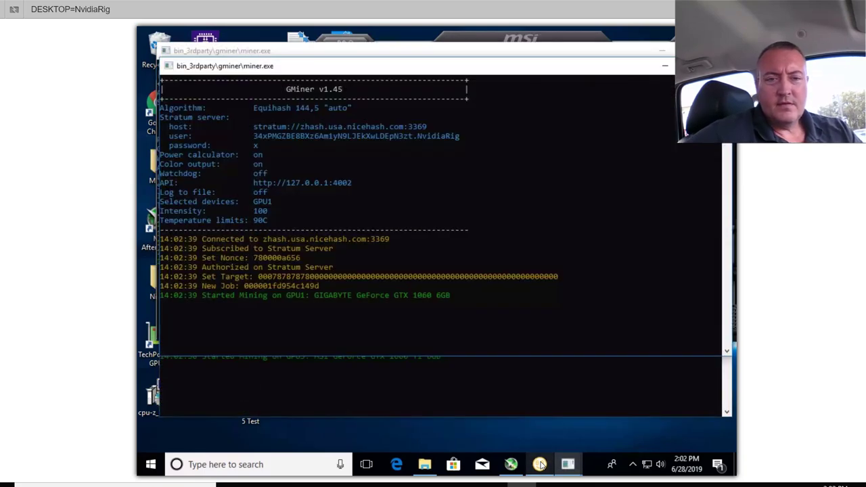
- Check the device rates in NiceHash Miner Legacy v1.9.0.23 and return to the top of the GitHub 1.9.1.5 release page
{"action": "left_click", "coordinate": [541, 464]}
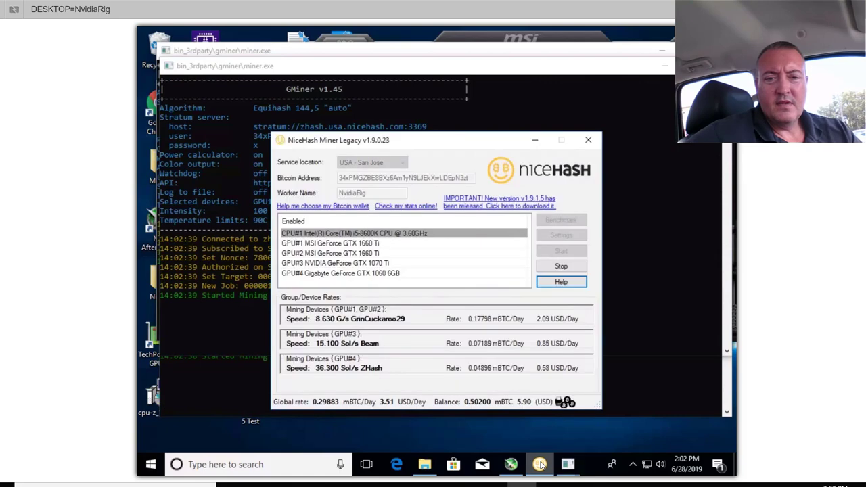
{"action": "mouse_move", "coordinate": [398, 405]}
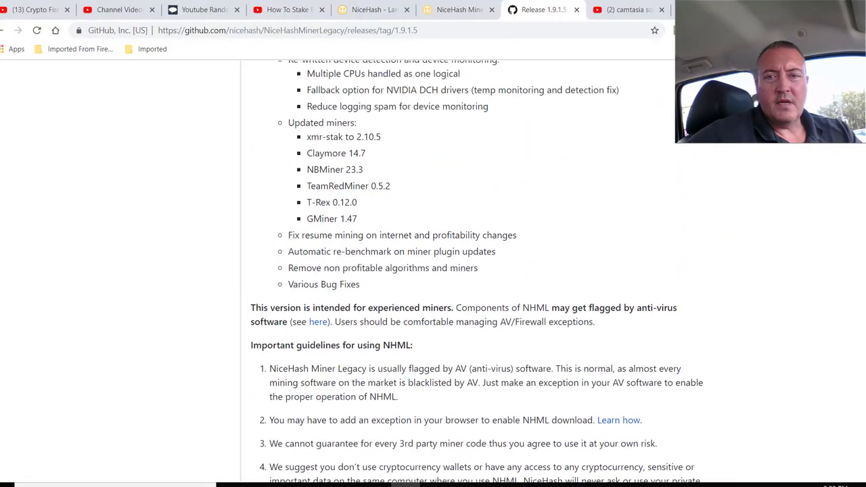
{"action": "scroll", "coordinate": [486, 392], "scroll_direction": "up", "scroll_amount": 3}
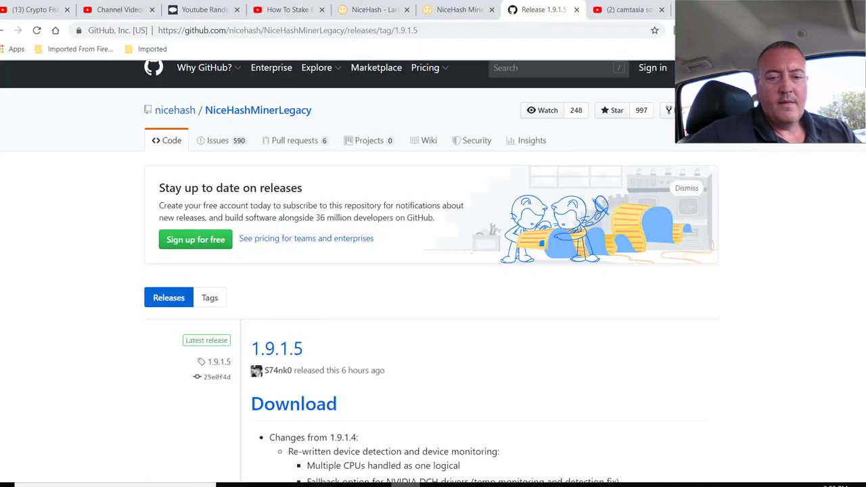
{"action": "left_click", "coordinate": [405, 485]}
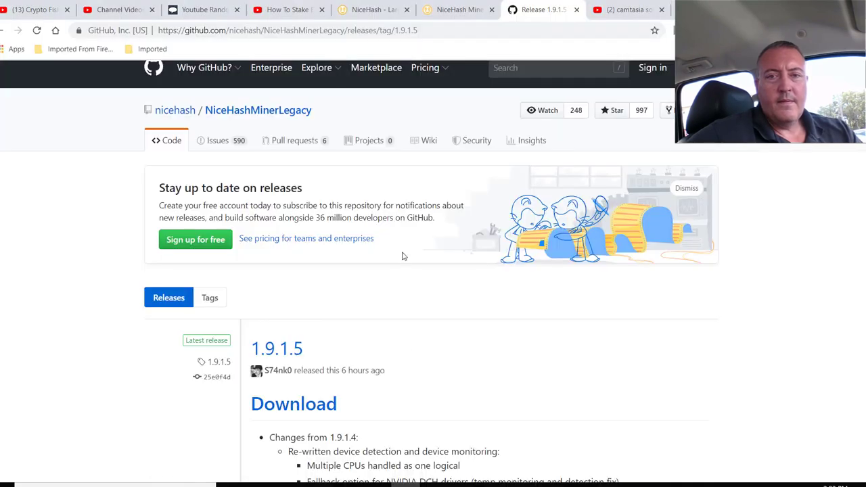
- Copy the How To Stake YouTube video's URL up to the video ID, leaving out the feature parameter
{"action": "left_click", "coordinate": [299, 11]}
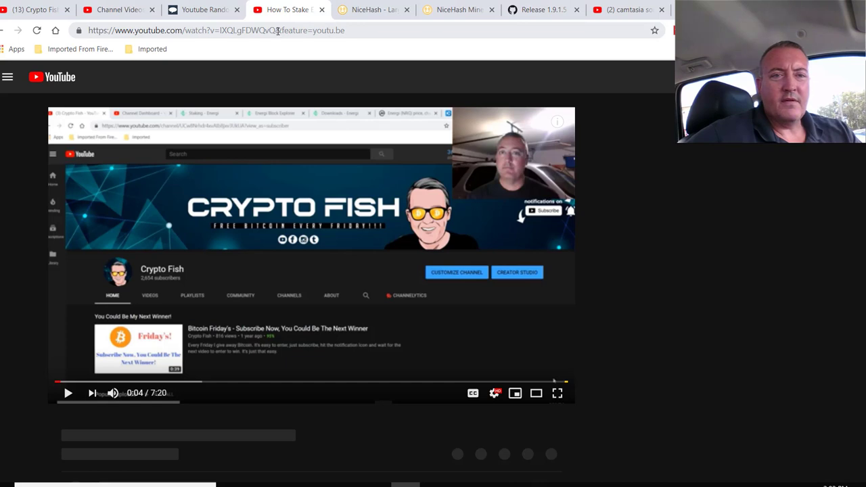
{"action": "left_click_drag", "start_coordinate": [276, 30], "coordinate": [80, 30]}
{"action": "key", "text": "ctrl+c"}
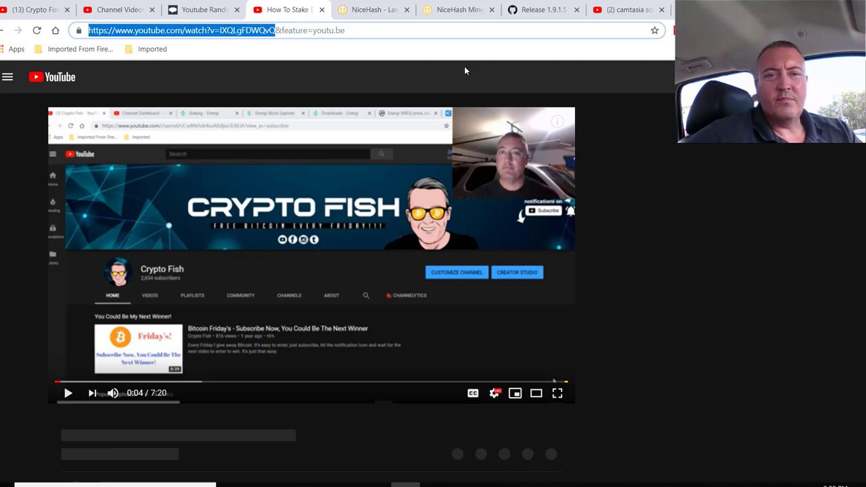
- Load the YouTube comments for the copied video URL in the YouTube Random Comment Picker
{"action": "left_click", "coordinate": [209, 11]}
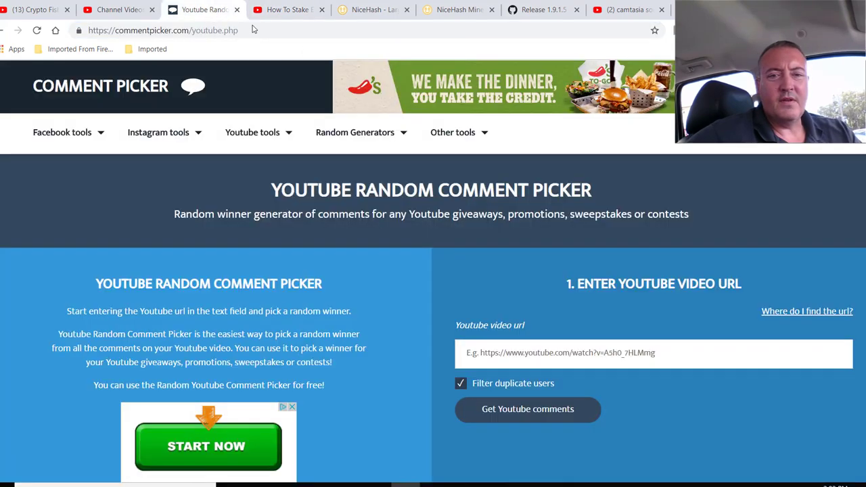
{"action": "left_click", "coordinate": [534, 349]}
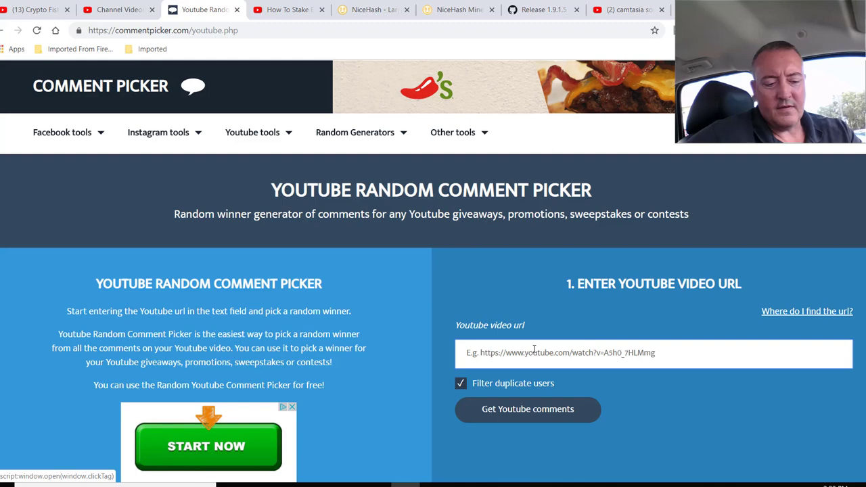
{"action": "left_click", "coordinate": [533, 349]}
{"action": "key", "text": "ctrl+v"}
{"action": "left_click", "coordinate": [537, 411]}
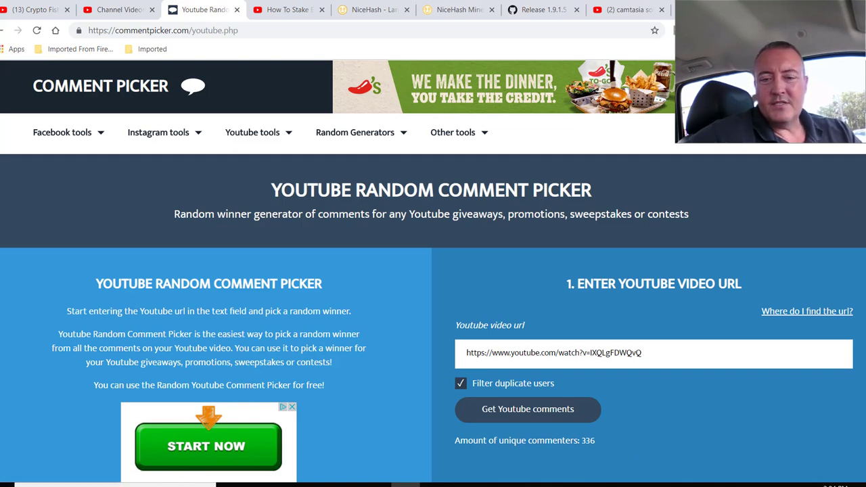
- Start the raffle in the Comment Picker to draw a random winner from the loaded comments
{"action": "scroll", "coordinate": [807, 266], "scroll_direction": "down", "scroll_amount": 7}
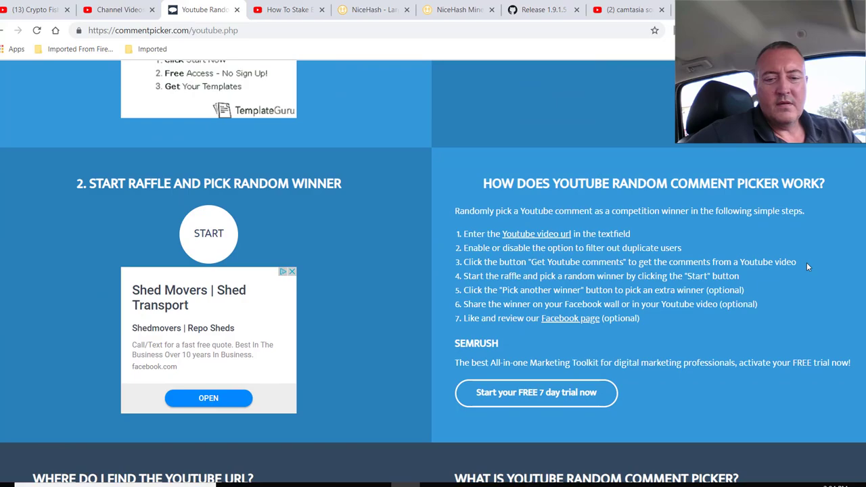
{"action": "key", "text": "alt+Tab"}
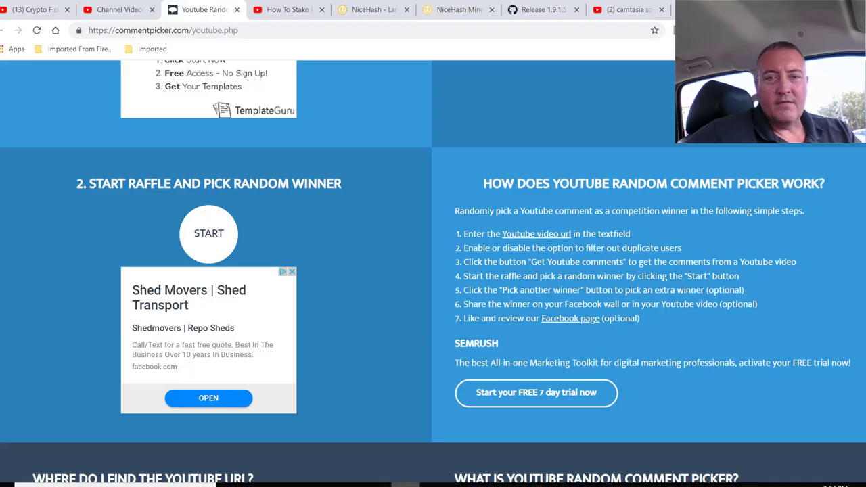
{"action": "left_click", "coordinate": [405, 484]}
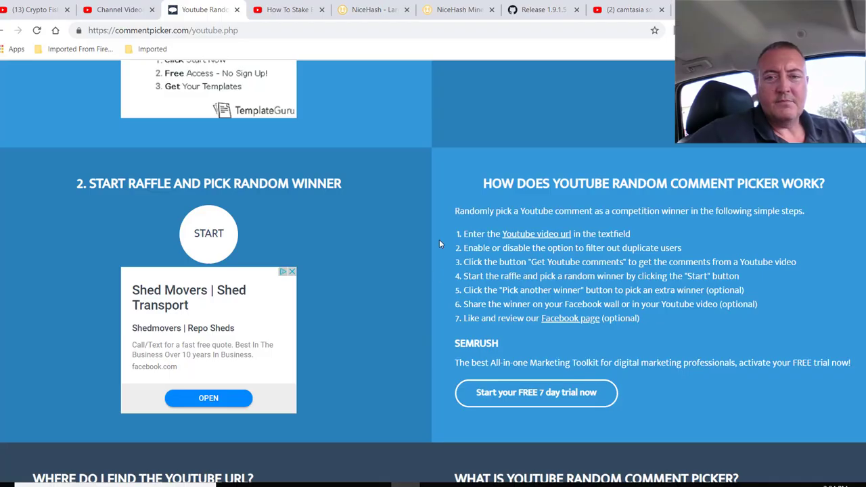
{"action": "left_click", "coordinate": [202, 238]}
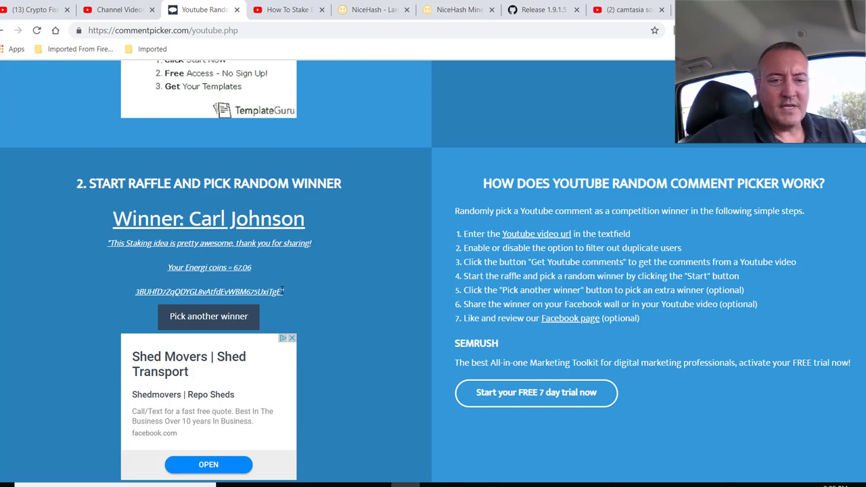
- Copy the Bitcoin address from the winner's comment and paste it as the recipient of the Bitcoin transfer in Exodus
{"action": "left_click_drag", "start_coordinate": [283, 291], "coordinate": [132, 291]}
{"action": "key", "text": "ctrl+c"}
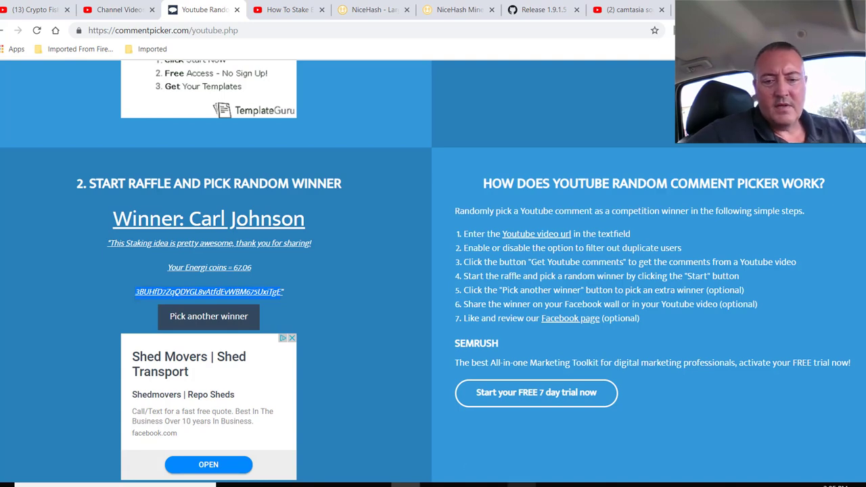
{"action": "left_click", "coordinate": [551, 484]}
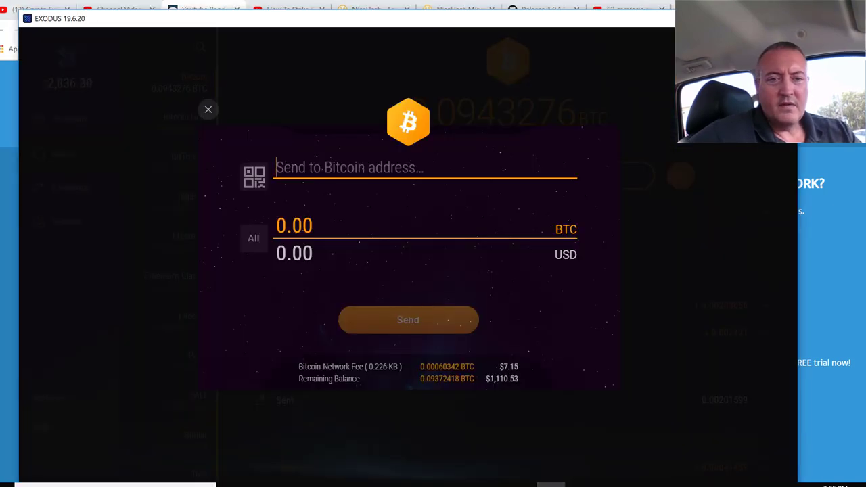
{"action": "key", "text": "ctrl+v"}
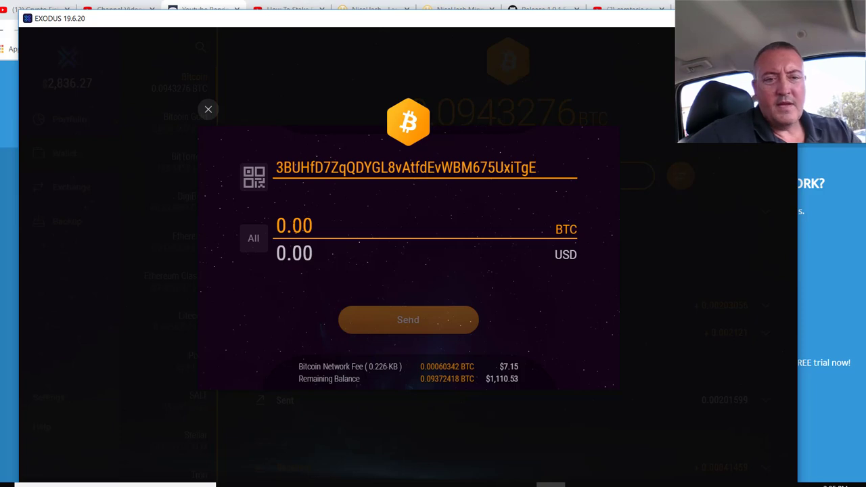
- Set the transfer amount to 20 USD, try to send the Bitcoin, and dismiss the resulting notice
{"action": "left_click", "coordinate": [256, 258]}
{"action": "type", "text": "20"}
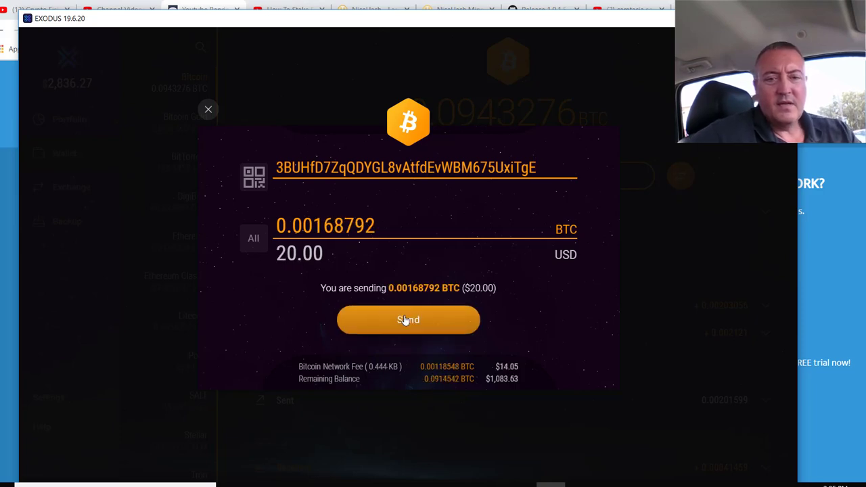
{"action": "left_click", "coordinate": [403, 316]}
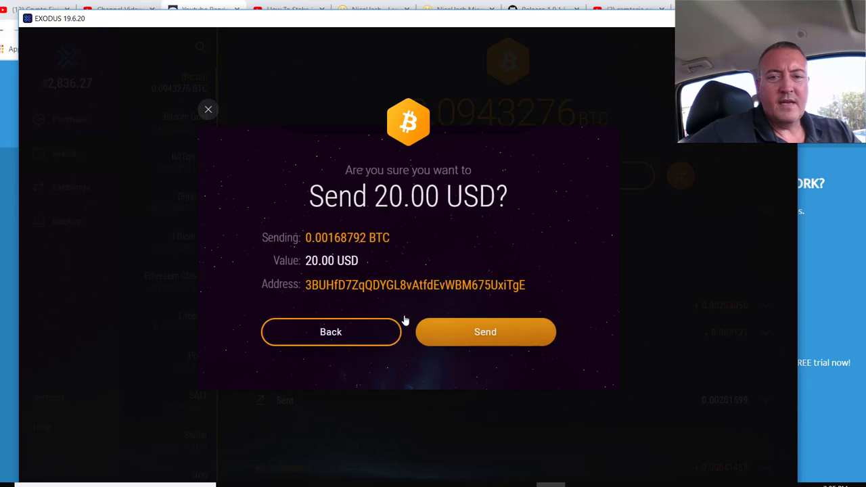
{"action": "left_click", "coordinate": [475, 342]}
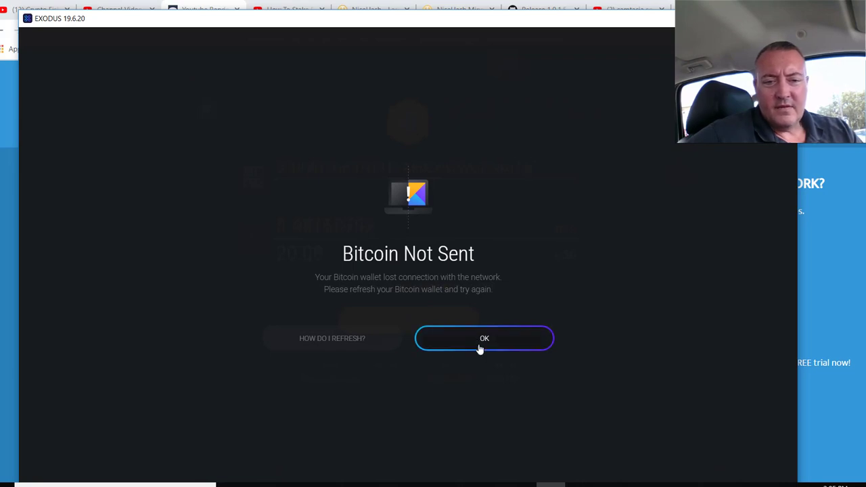
{"action": "left_click", "coordinate": [480, 347]}
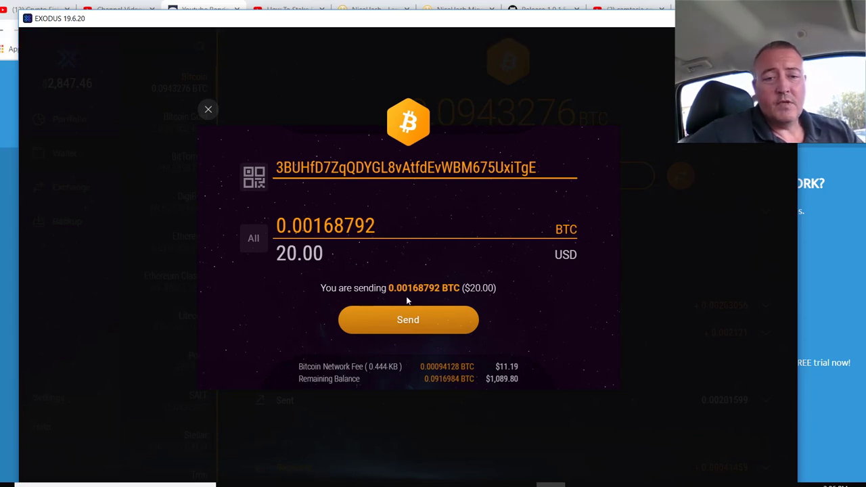
- Send the 20 USD Bitcoin transfer to the winner again and return to the Comment Picker page in the browser
{"action": "left_click", "coordinate": [418, 323]}
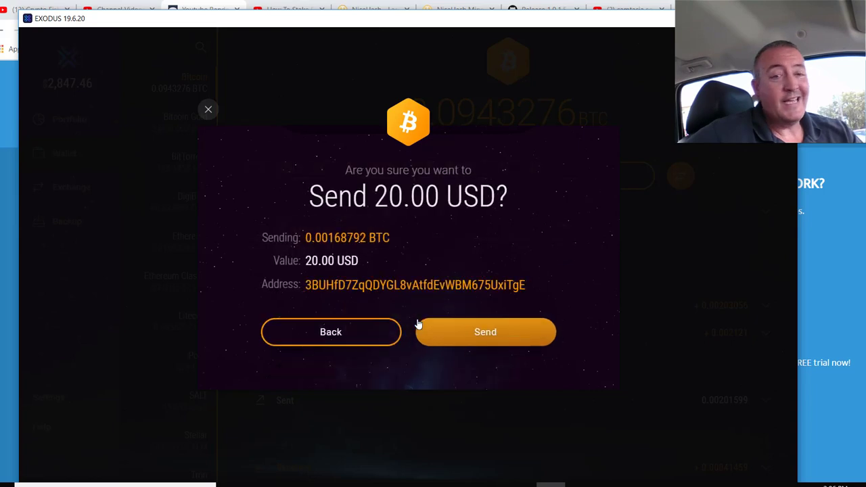
{"action": "left_click", "coordinate": [474, 332]}
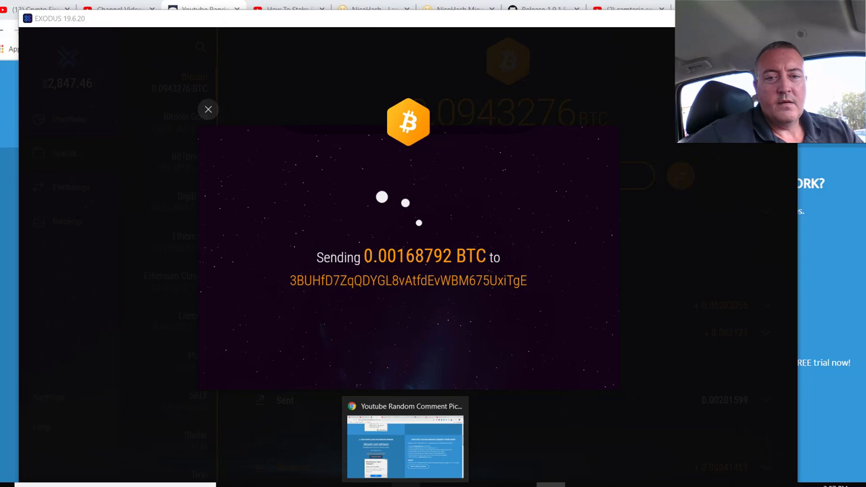
{"action": "left_click", "coordinate": [406, 436]}
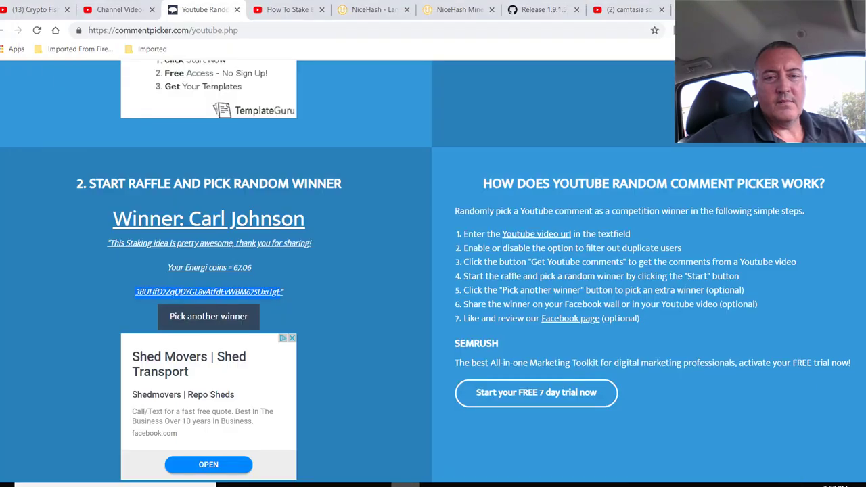
- Dismiss the host error in Chrome Remote Desktop and connect to DESKTOP=NvidiaRig again
{"action": "left_click", "coordinate": [523, 484]}
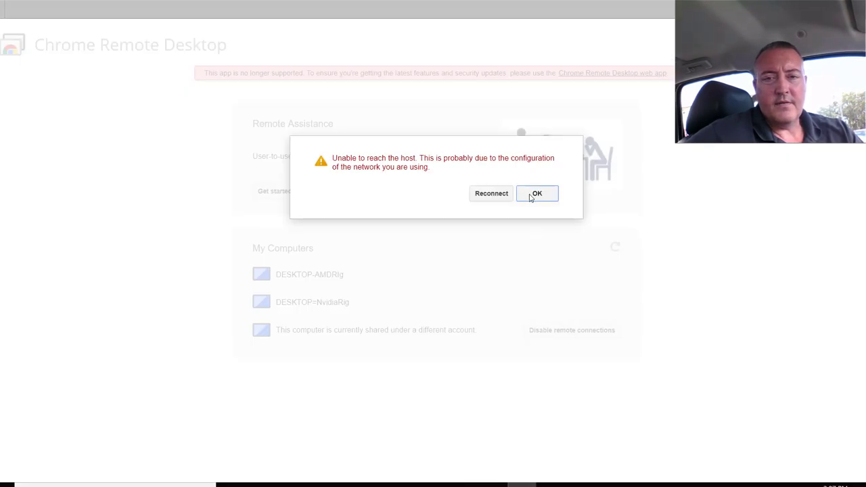
{"action": "left_click", "coordinate": [535, 195]}
{"action": "left_click", "coordinate": [416, 311]}
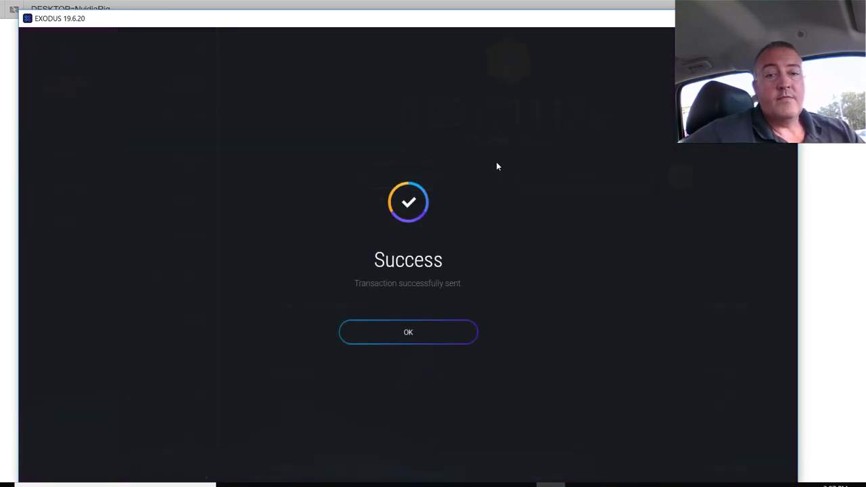
- Acknowledge the transaction in Exodus, check the Bitcoin history, and return to the raffle result in the Comment Picker
{"action": "left_click", "coordinate": [411, 332]}
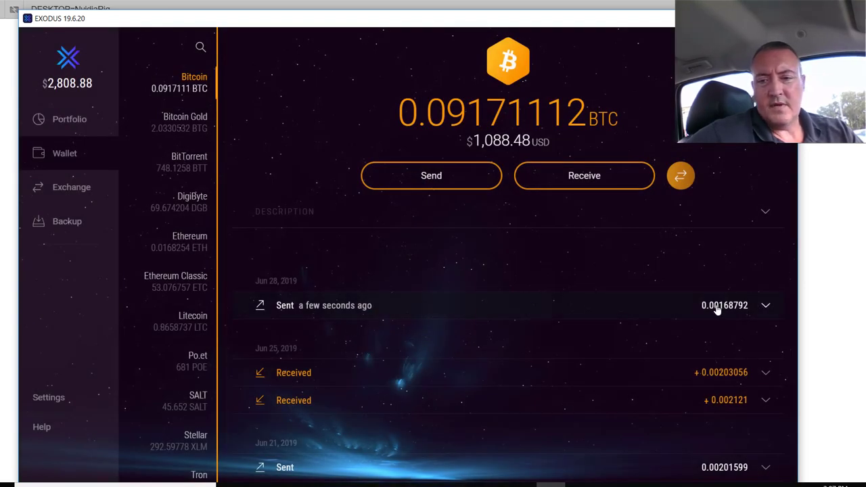
{"action": "left_click", "coordinate": [406, 485]}
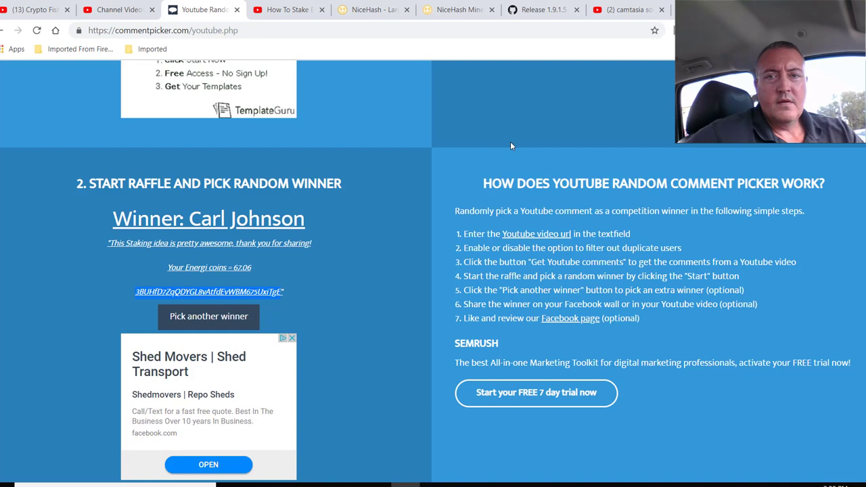